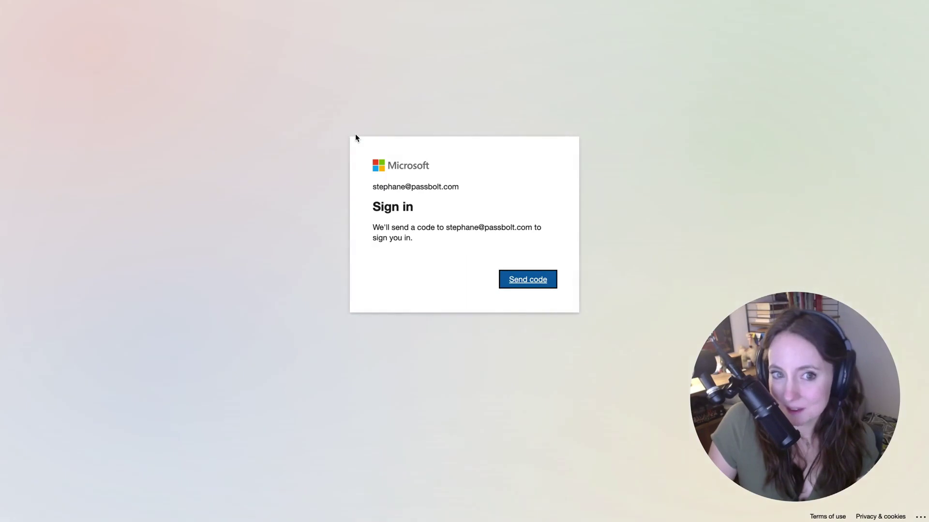
- Request a Microsoft sign-in code sent to the account's email
click(541, 281)
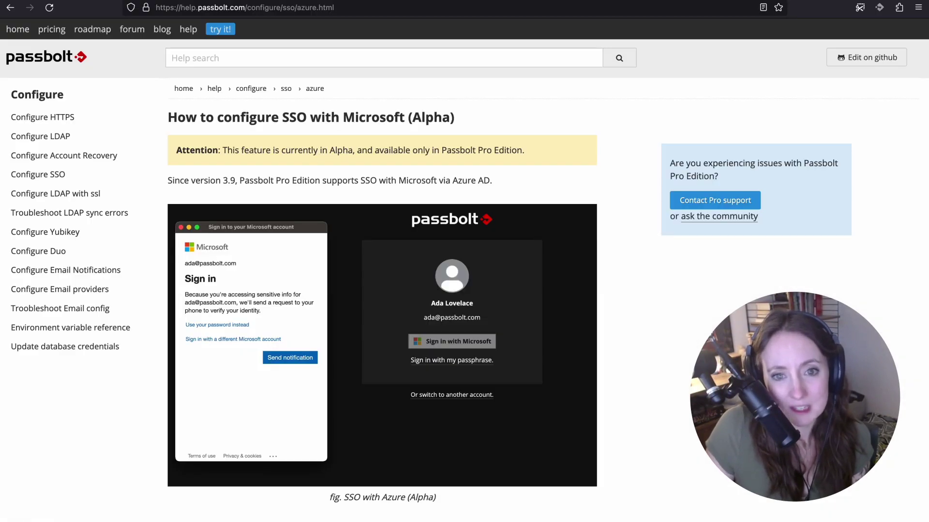
scroll(464, 291, down, 1)
scroll(464, 291, down, 2)
scroll(464, 290, down, 3)
scroll(464, 290, down, 3)
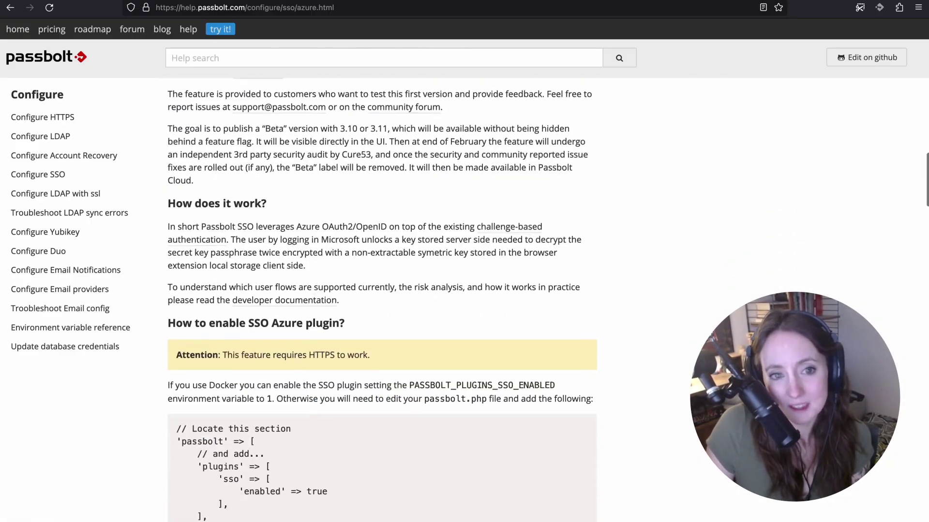